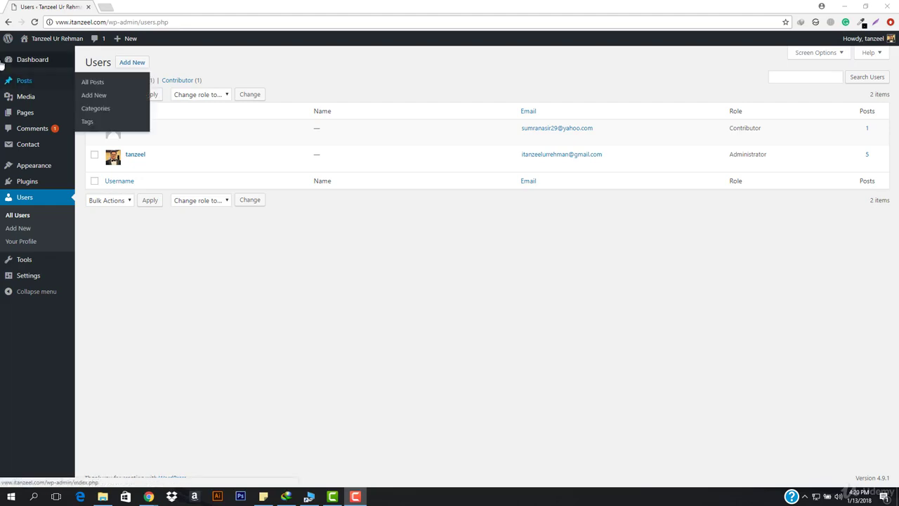
Visit the live site's homepage, scroll through it, then view the Contact Us page
click(43, 55)
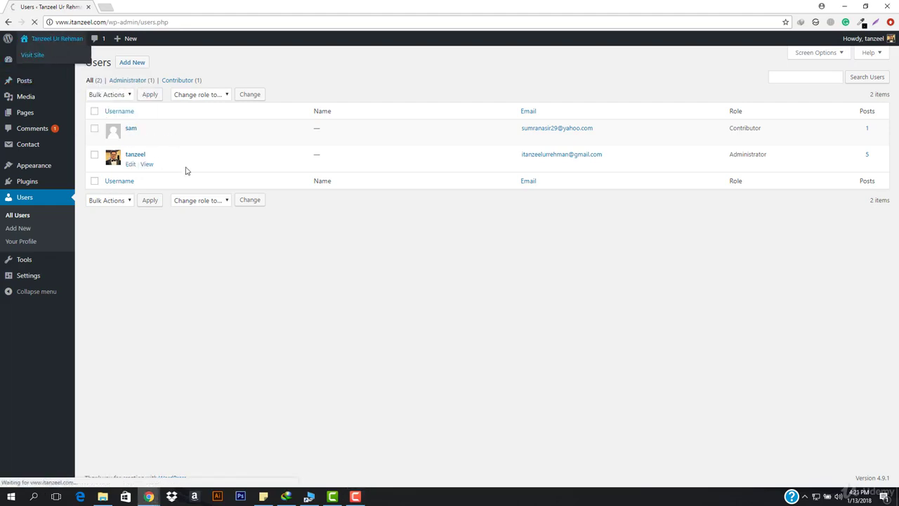
scroll(351, 264, down, 10)
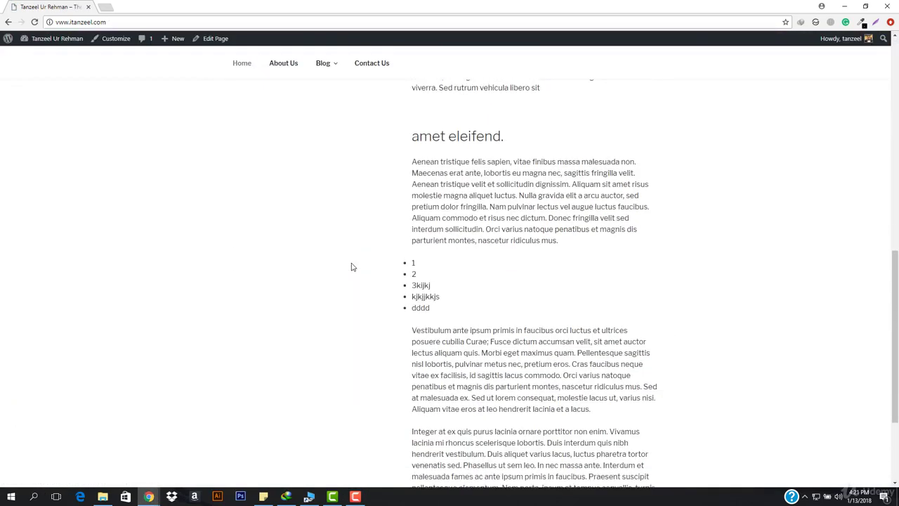
scroll(351, 264, up, 5)
scroll(351, 260, up, 4)
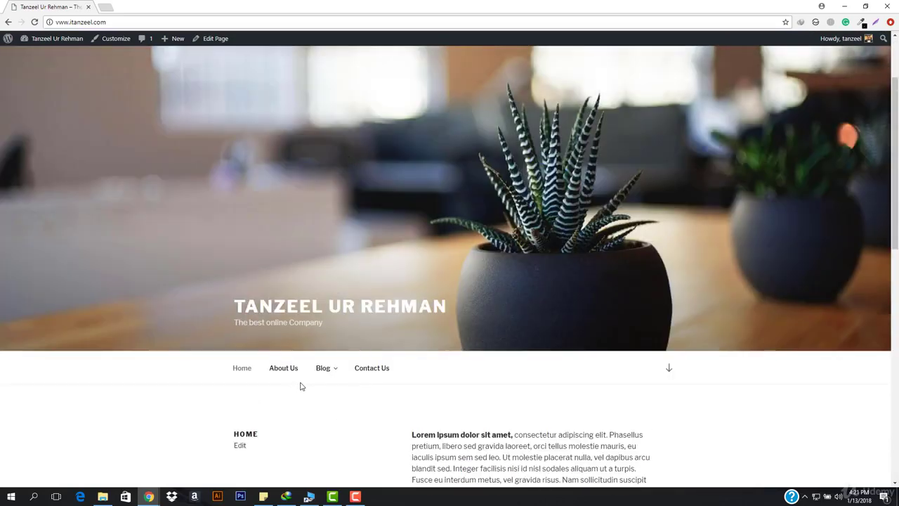
click(382, 370)
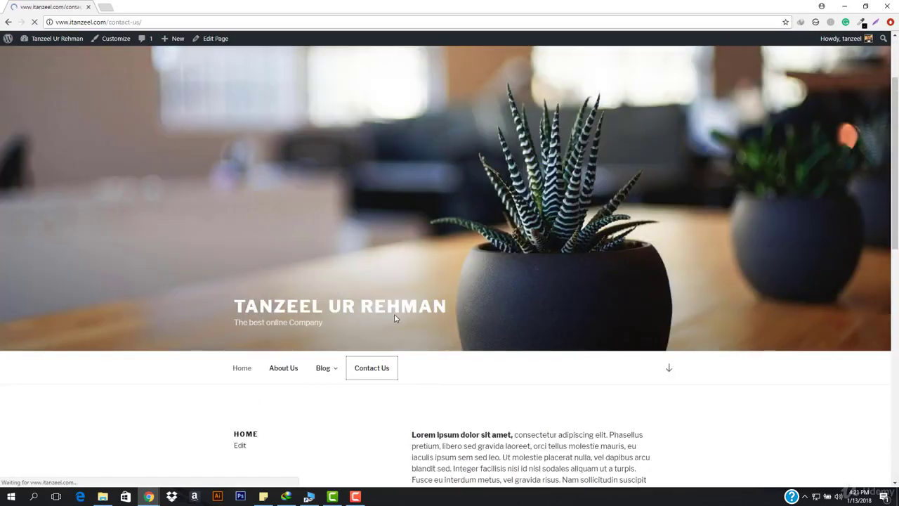
scroll(512, 197, down, 1)
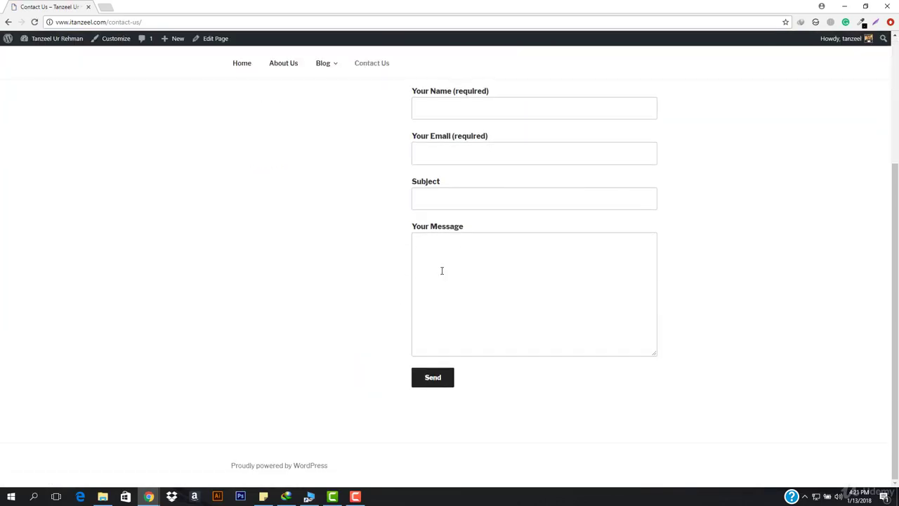
scroll(441, 269, up, 3)
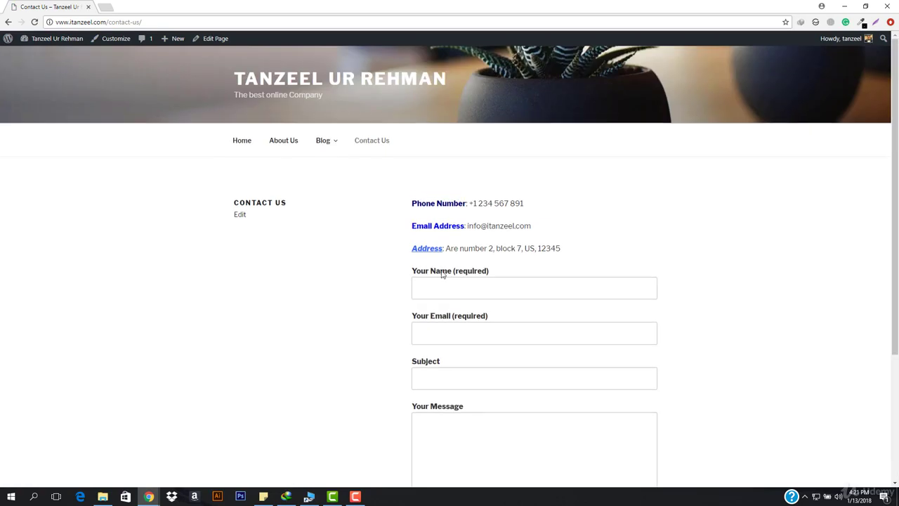
Return to the home page via the site title and review its list and paragraphs
click(351, 83)
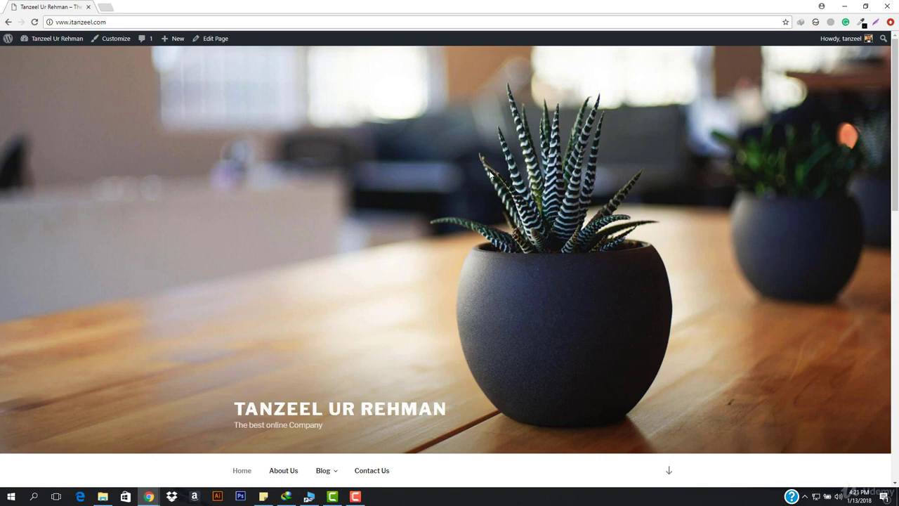
scroll(333, 315, down, 12)
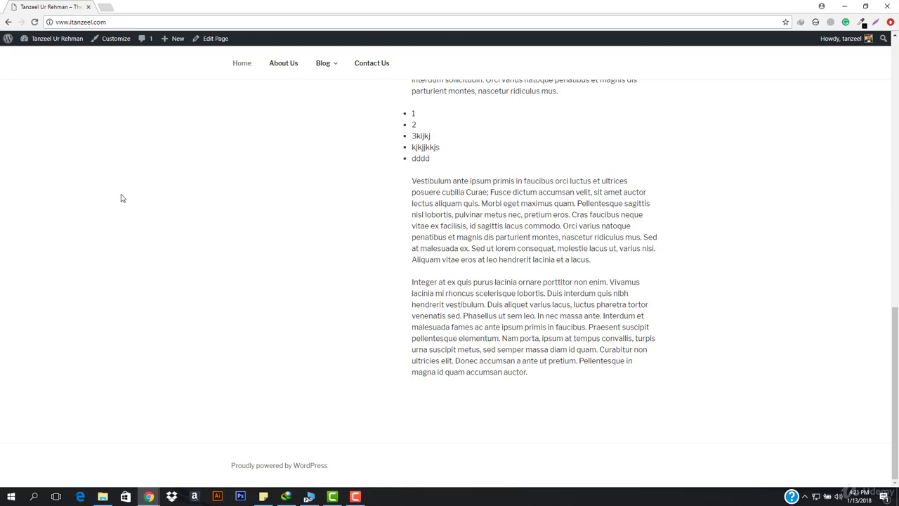
scroll(453, 260, up, 12)
mouse_move(53, 38)
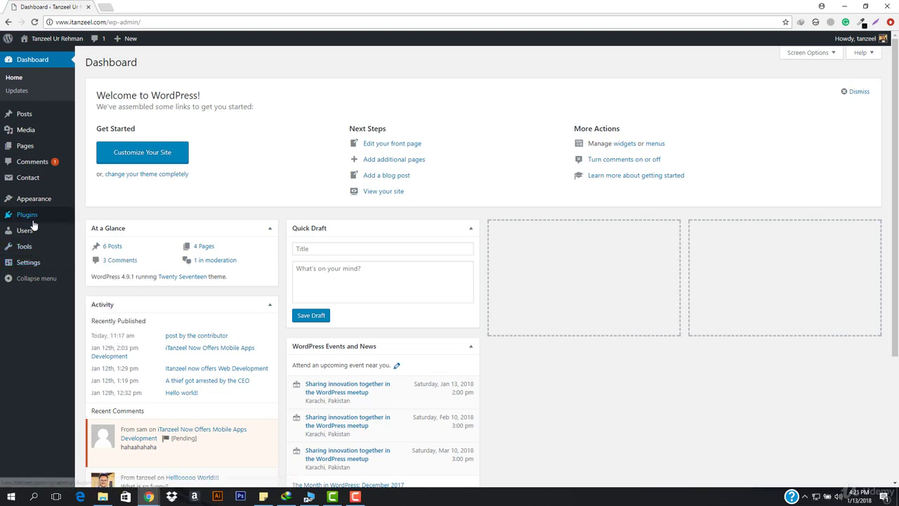
Search Plugins > Add New for 'wordpress reset', then install and activate WordPress Reset
mouse_move(34, 225)
click(97, 229)
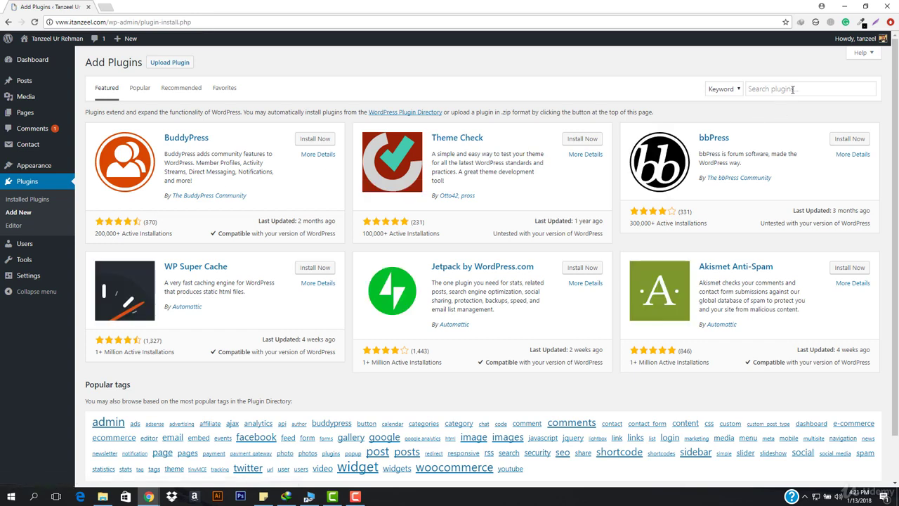
click(793, 89)
text(wordpr)
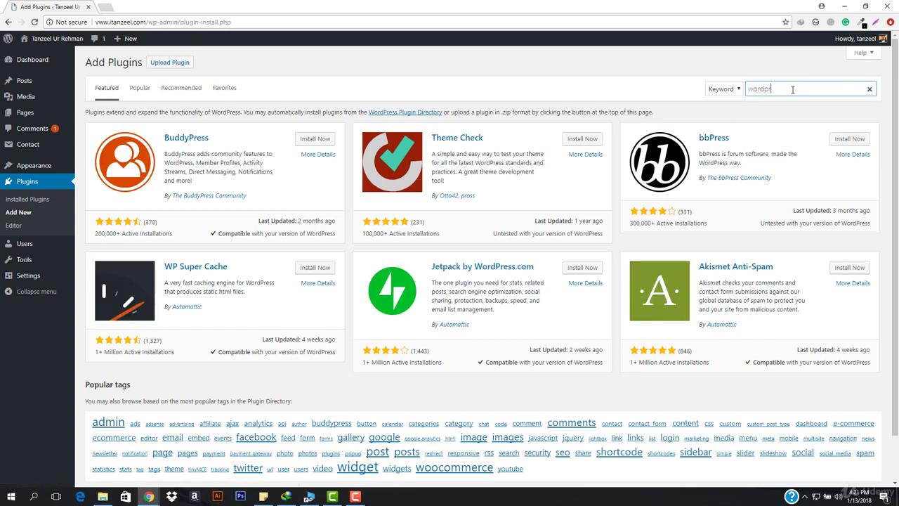
text(ess er)
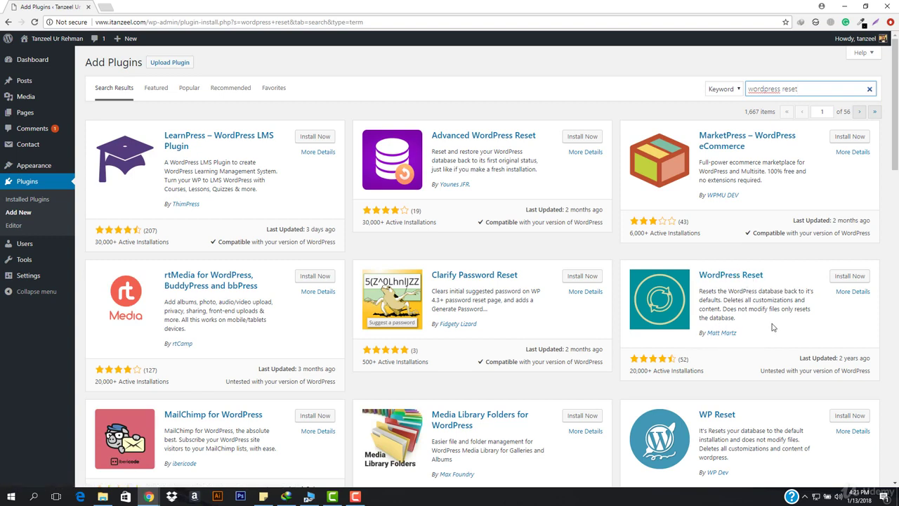
click(851, 276)
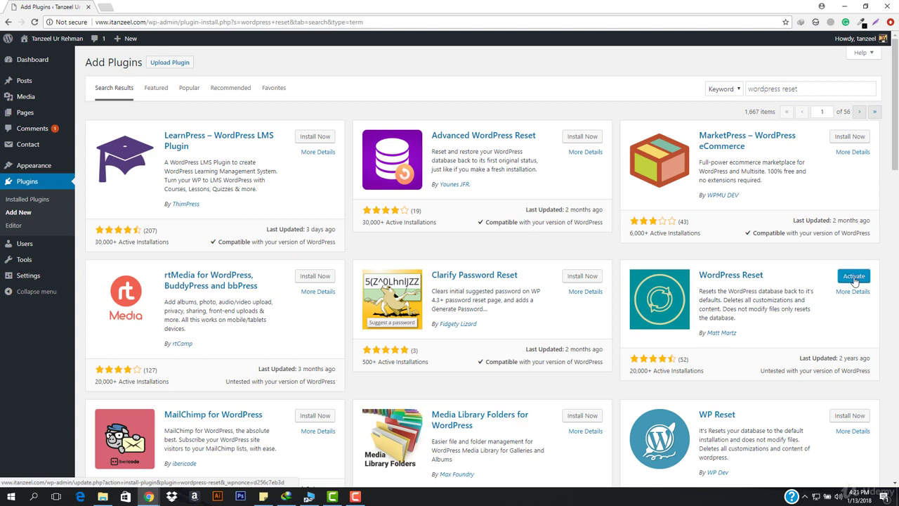
click(854, 281)
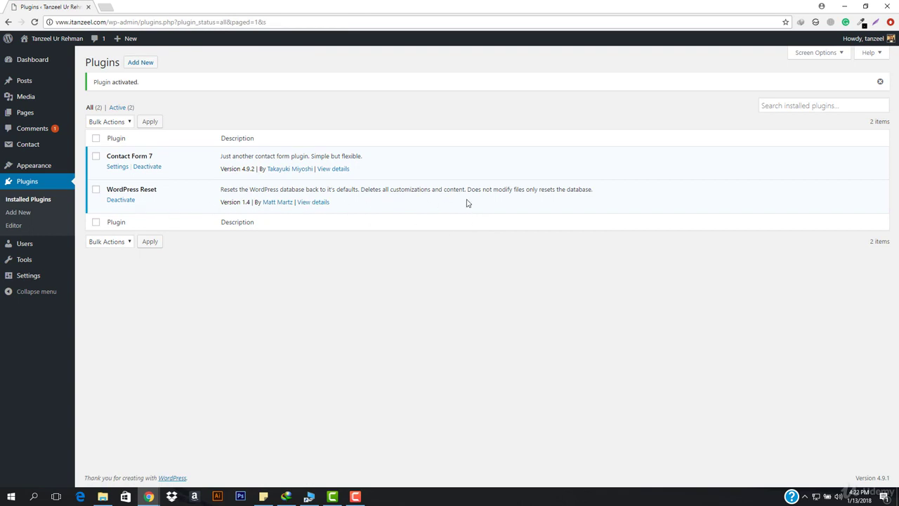
In Tools > Reset, enter 'reset' as confirmation and confirm the database reset
mouse_move(31, 279)
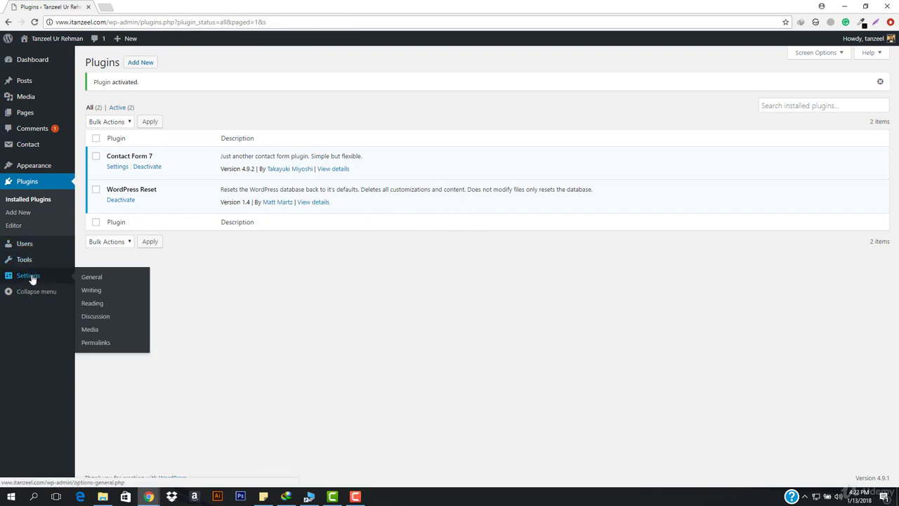
mouse_move(34, 263)
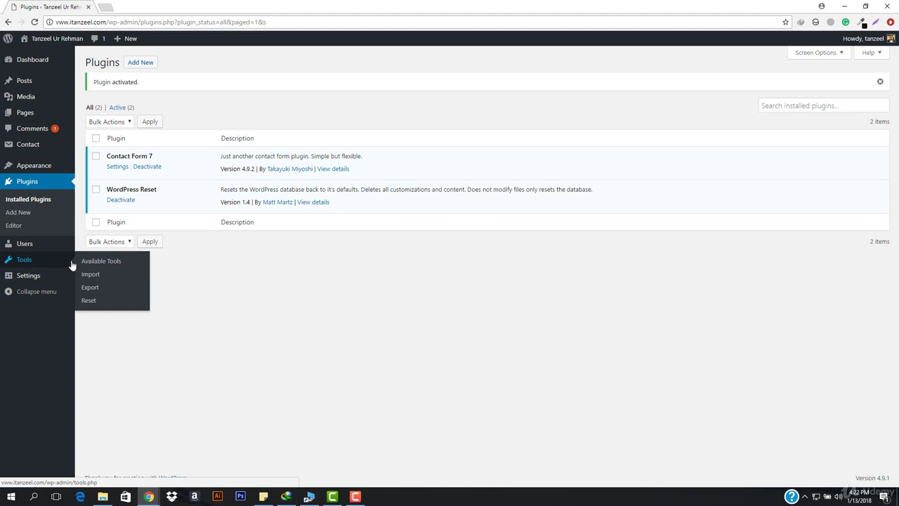
click(88, 302)
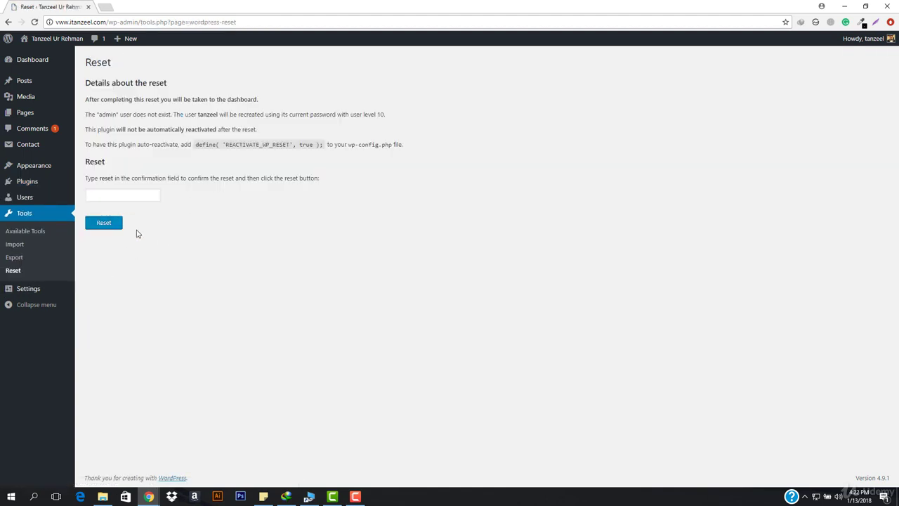
click(149, 198)
text(reset)
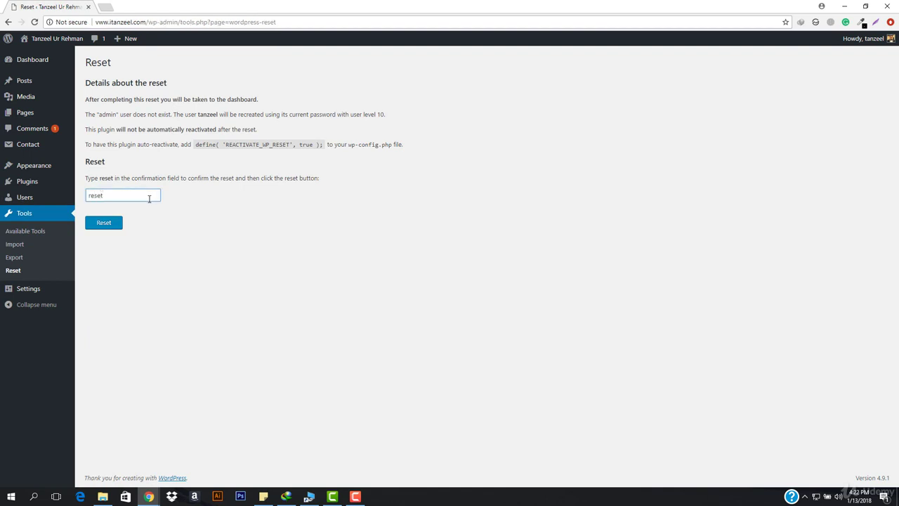
click(102, 225)
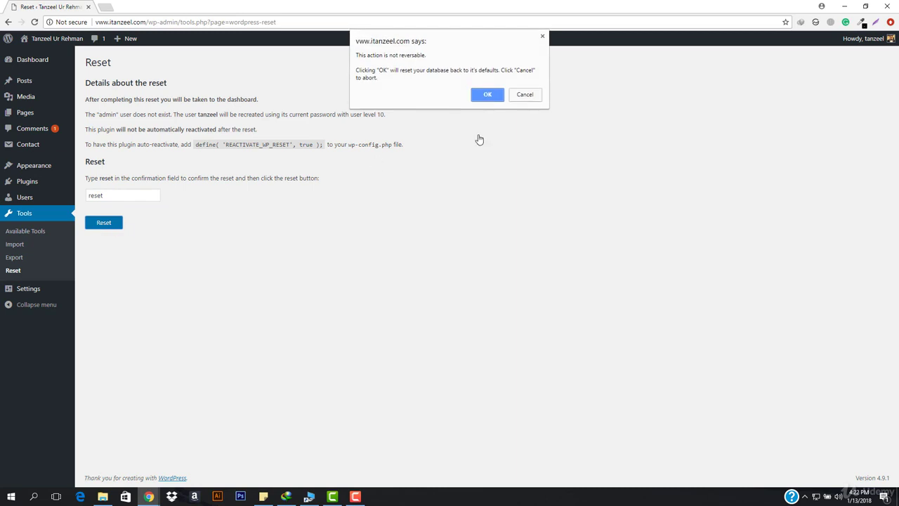
click(480, 99)
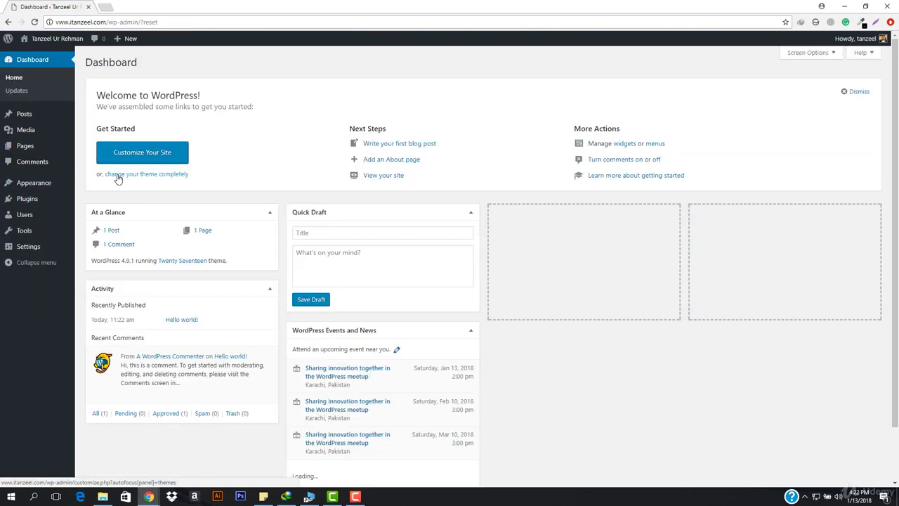
mouse_move(59, 43)
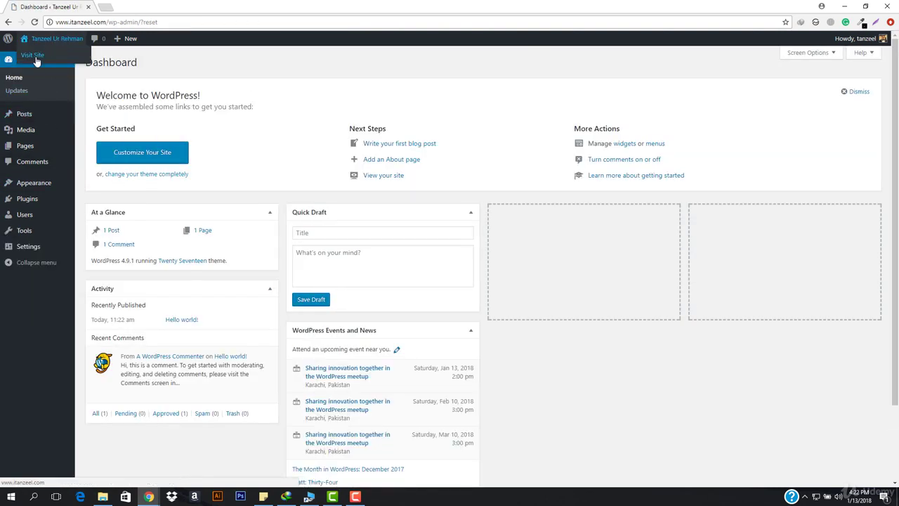
click(35, 56)
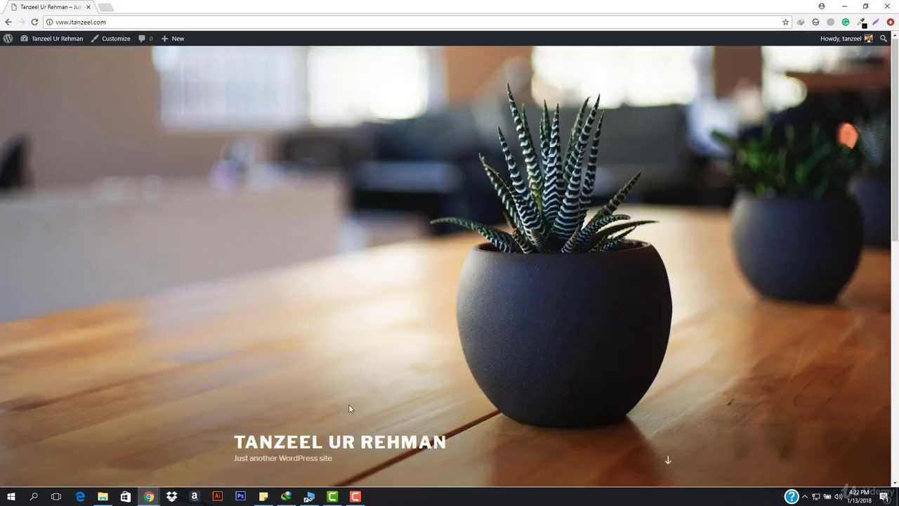
scroll(350, 409, down, 10)
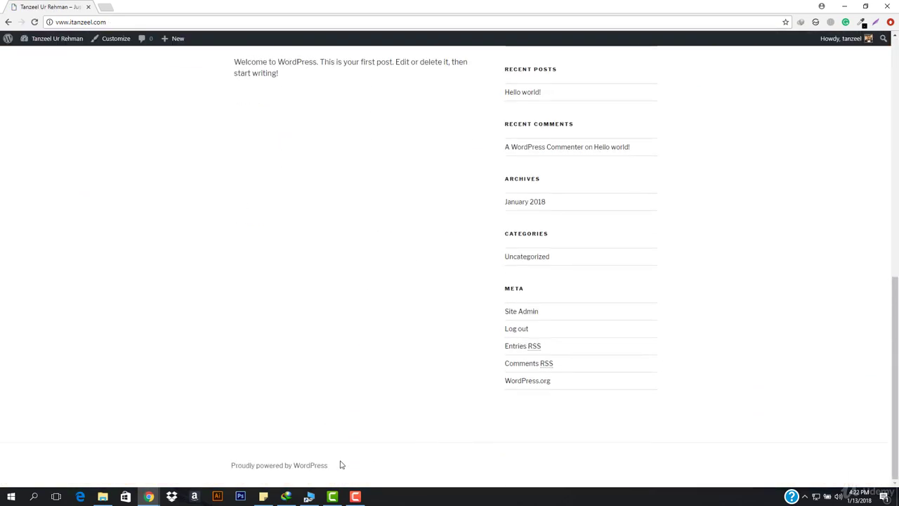
scroll(330, 306, up, 10)
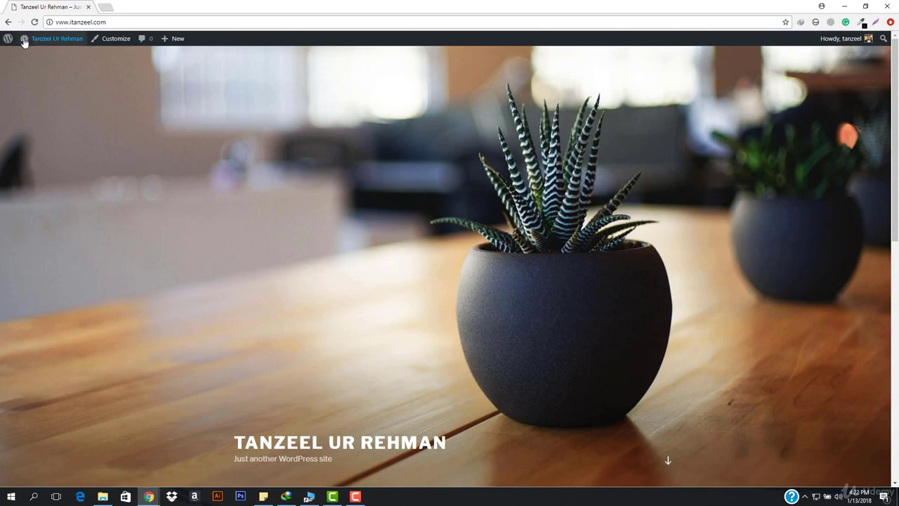
mouse_move(31, 43)
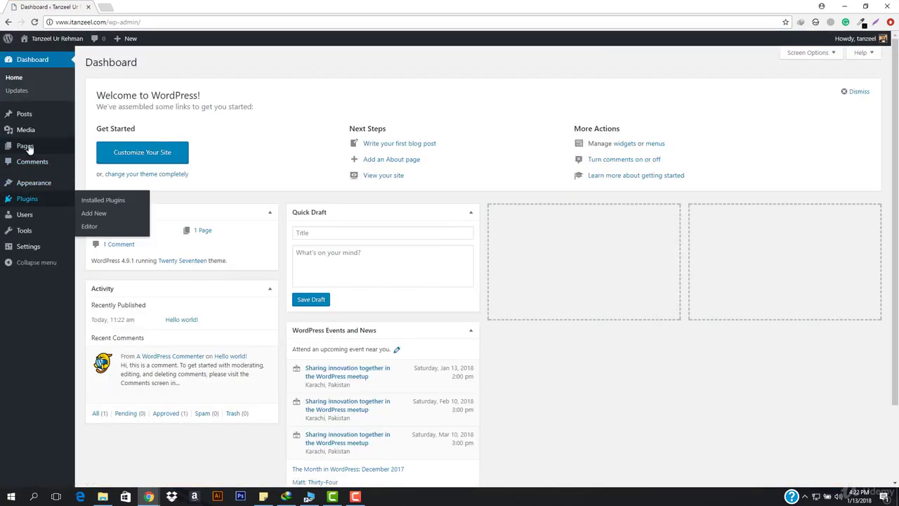
Check Pages > All Pages for the Sample Page, then open Appearance > Themes
mouse_move(28, 146)
click(105, 147)
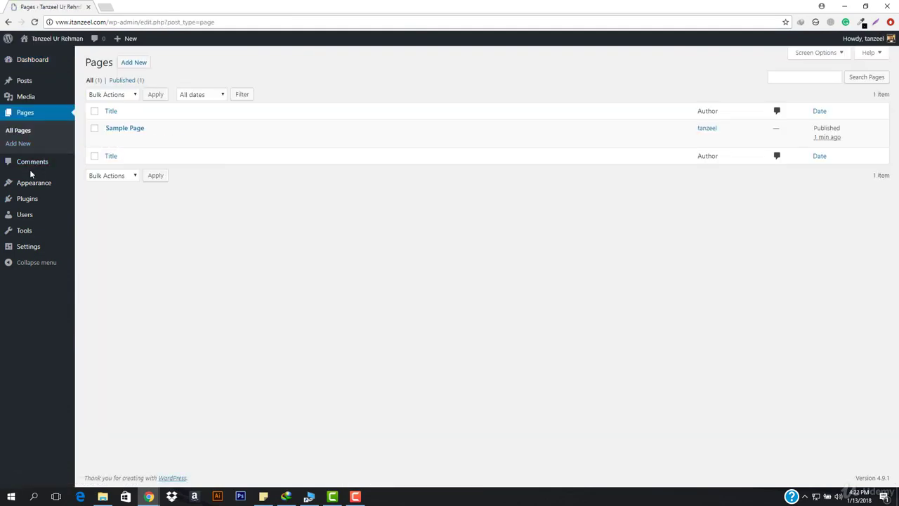
mouse_move(64, 186)
click(94, 185)
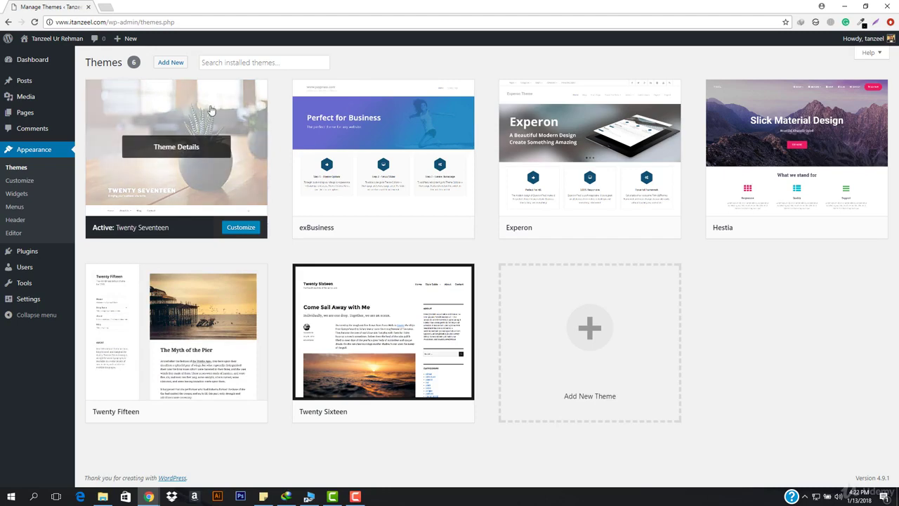
Delete the exBusiness, Experon and Hestia themes, confirming each deletion
click(402, 169)
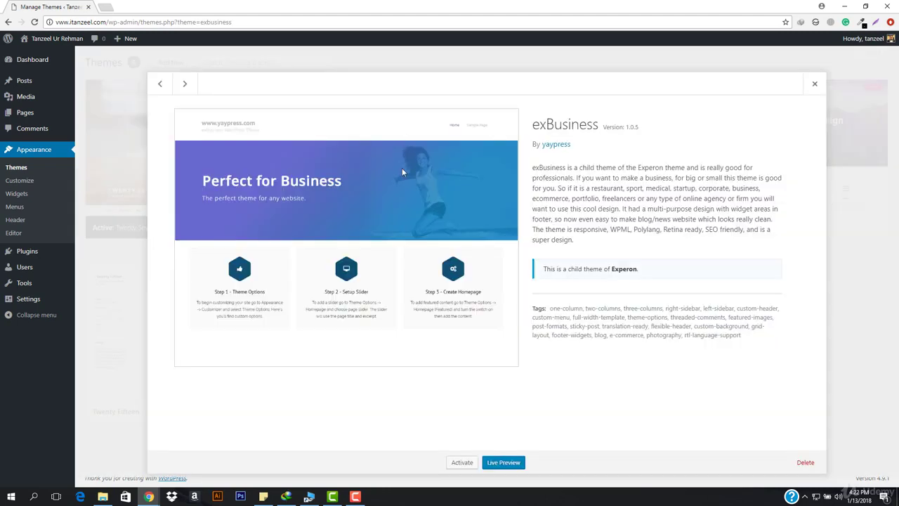
click(803, 463)
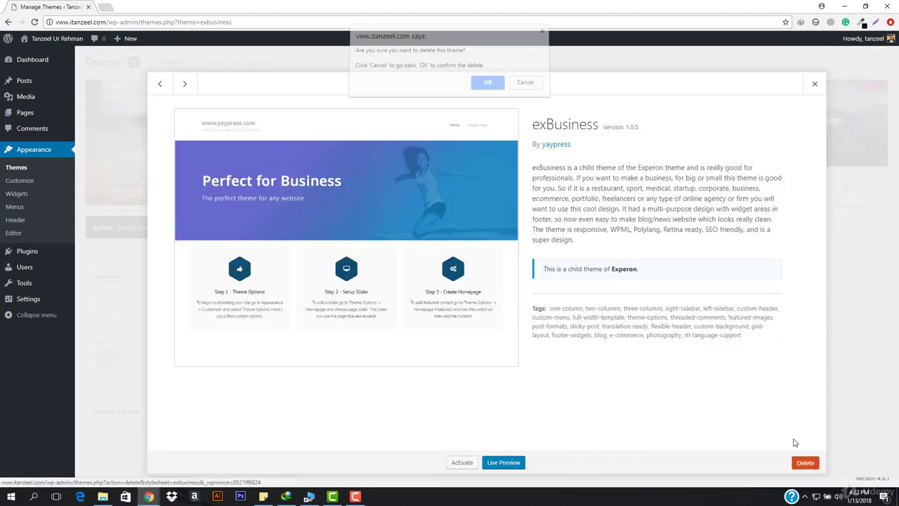
click(497, 91)
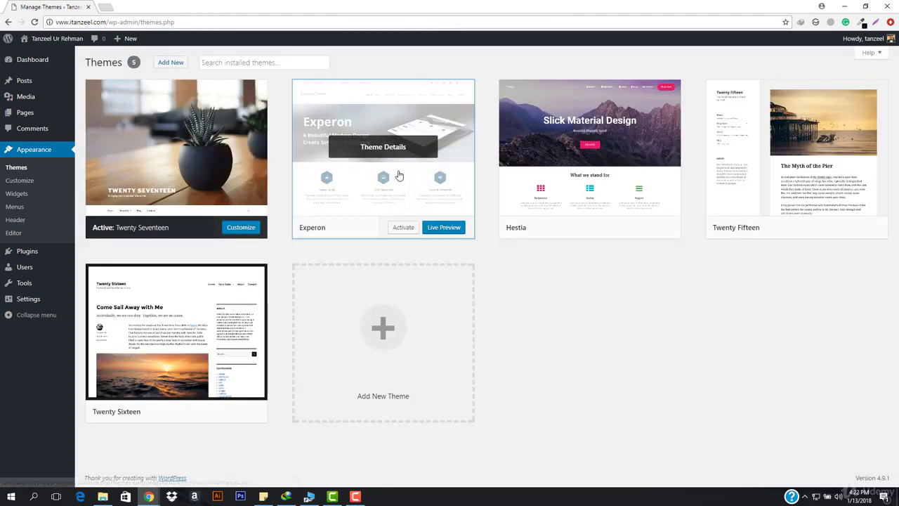
click(398, 175)
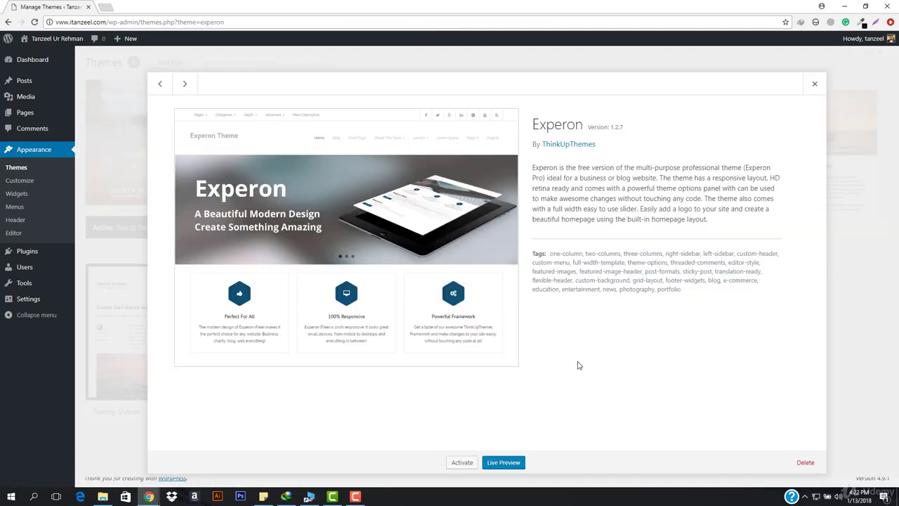
click(803, 463)
click(487, 87)
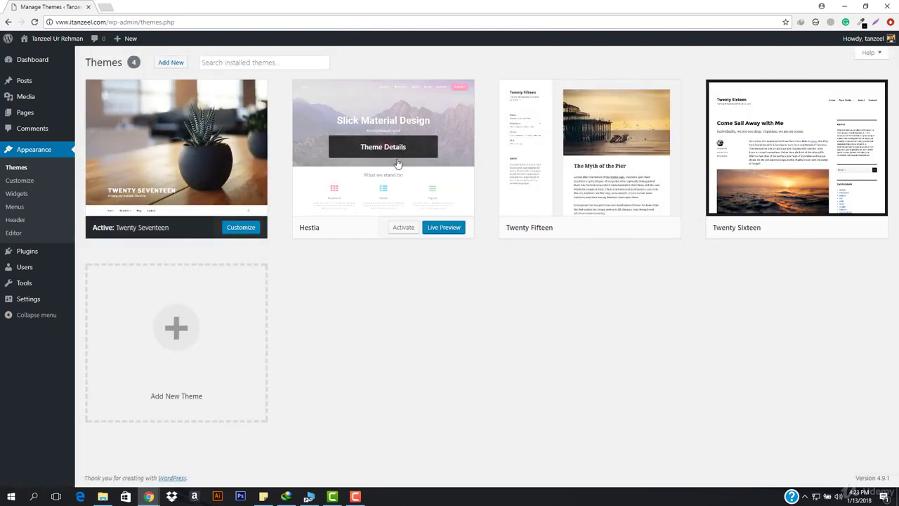
click(397, 172)
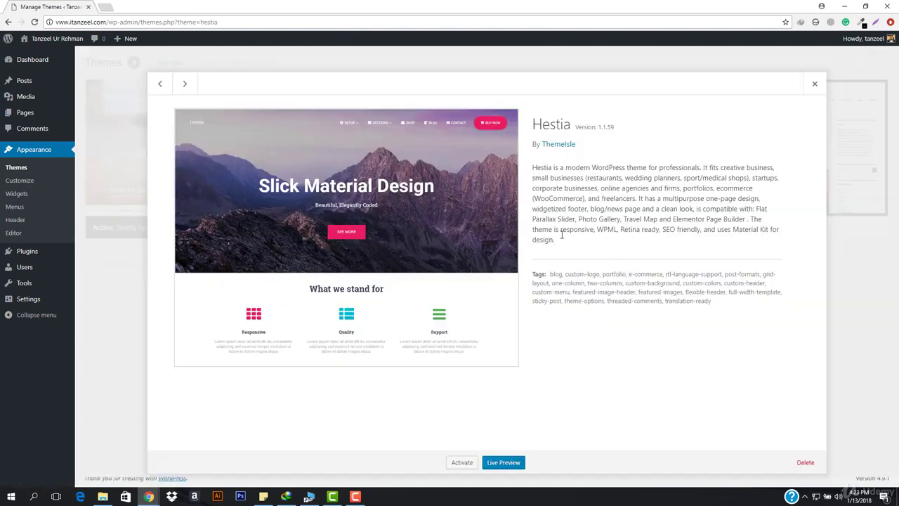
click(805, 463)
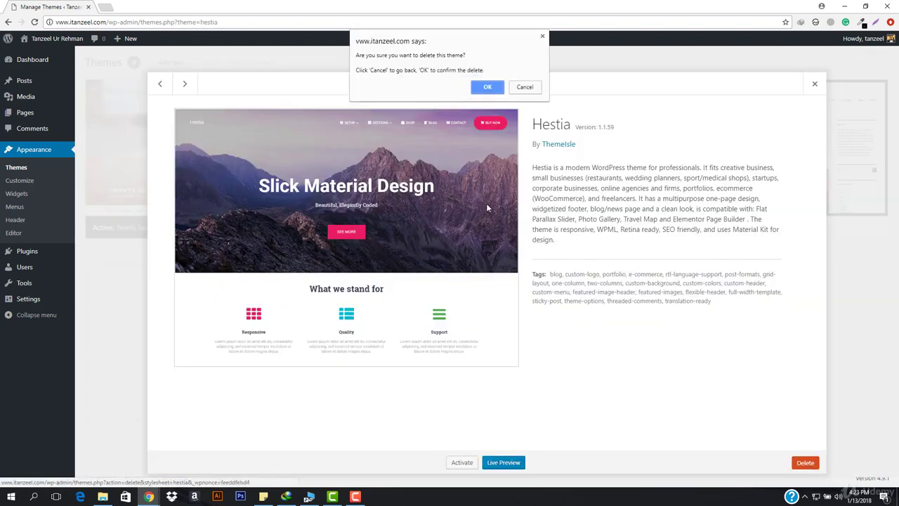
click(498, 86)
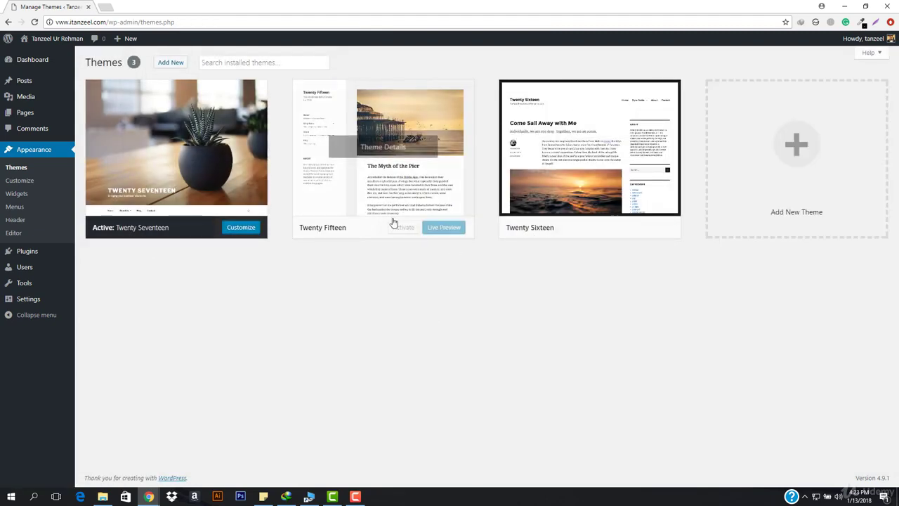
Select all installed plugins and bulk-delete Contact Form 7 and WordPress Reset
click(85, 254)
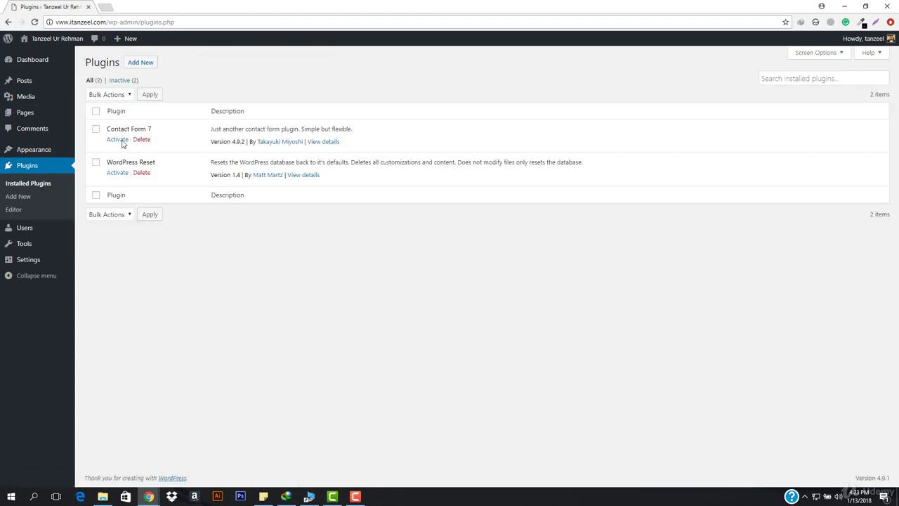
click(96, 113)
click(128, 98)
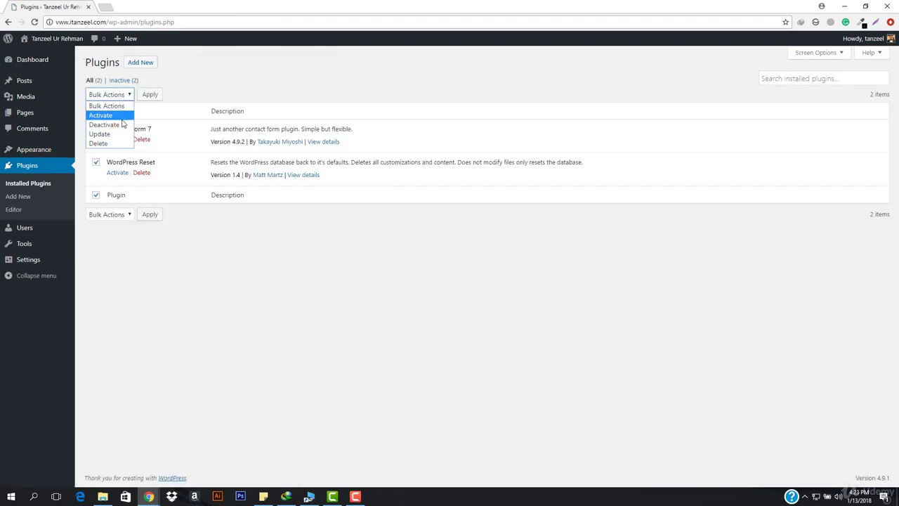
click(112, 143)
click(148, 96)
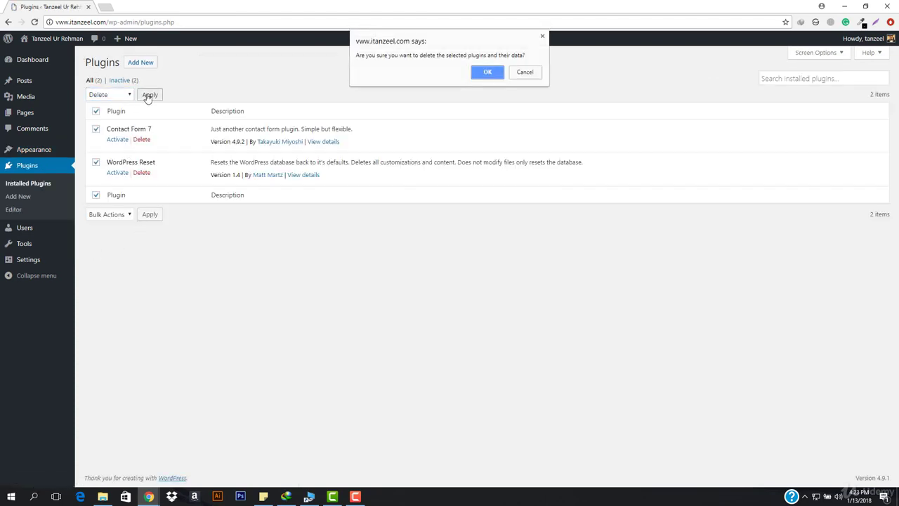
click(484, 68)
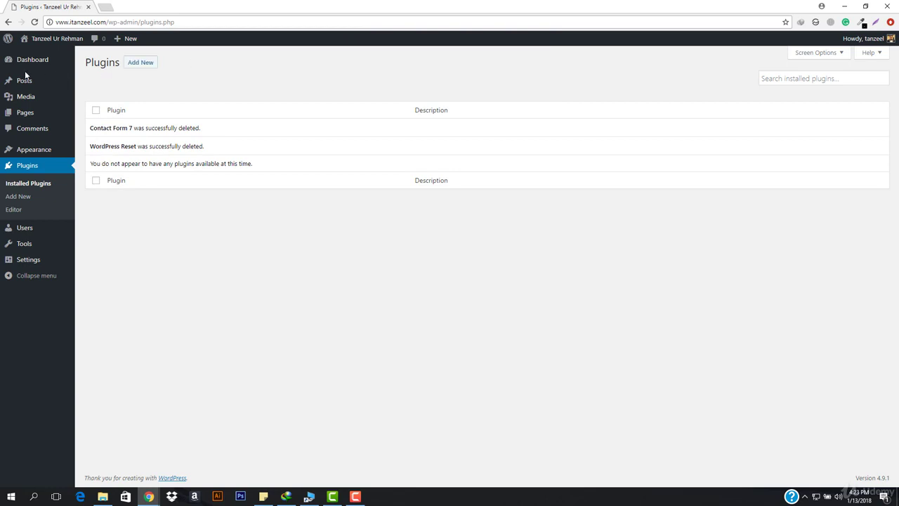
mouse_move(24, 63)
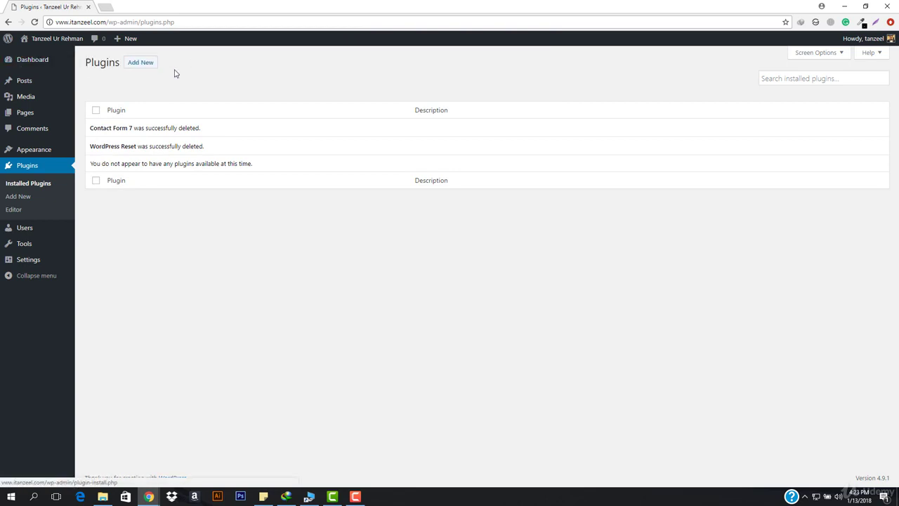
Visit the live site and scroll the homepage, checking the Posts section's Hello world! entry
mouse_move(46, 40)
click(35, 56)
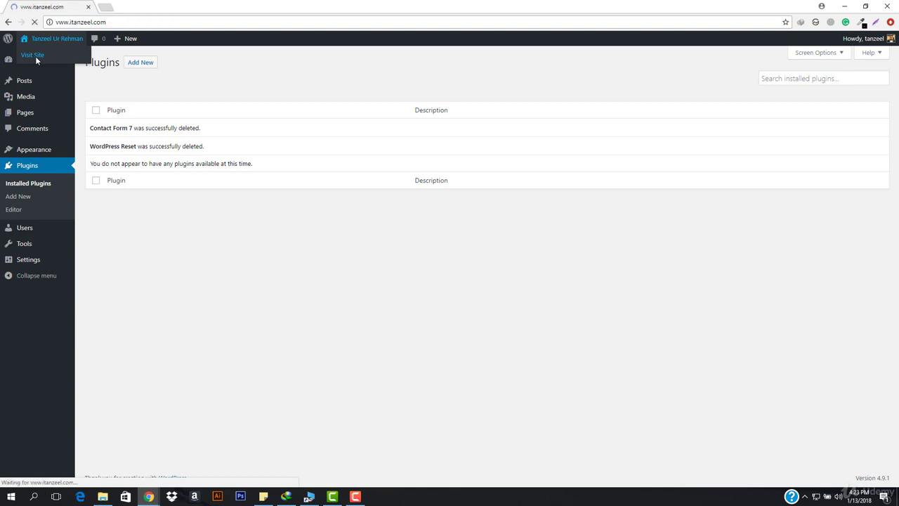
scroll(329, 395, down, 6)
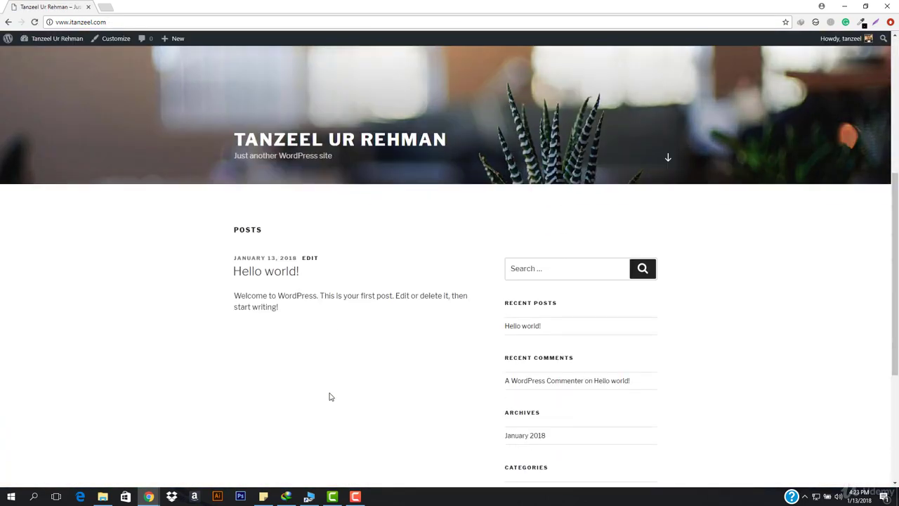
scroll(411, 256, up, 5)
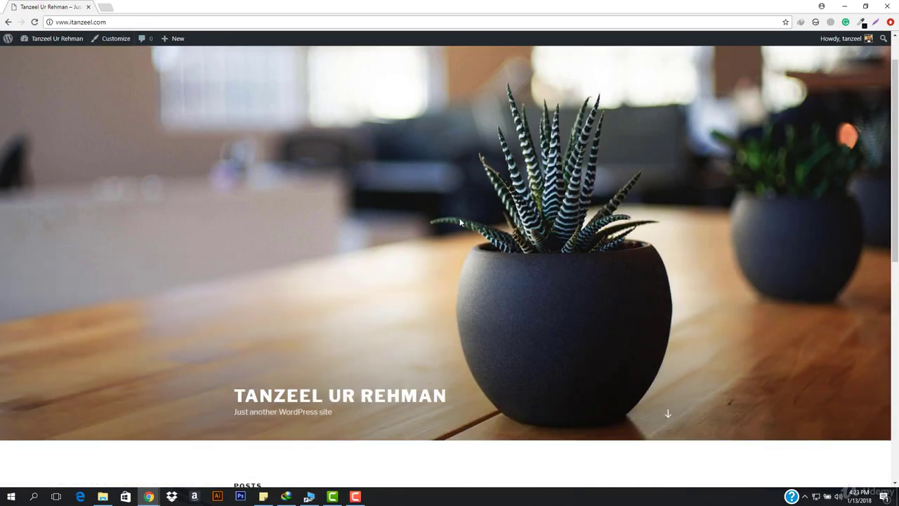
scroll(468, 338, down, 2)
scroll(592, 310, down, 1)
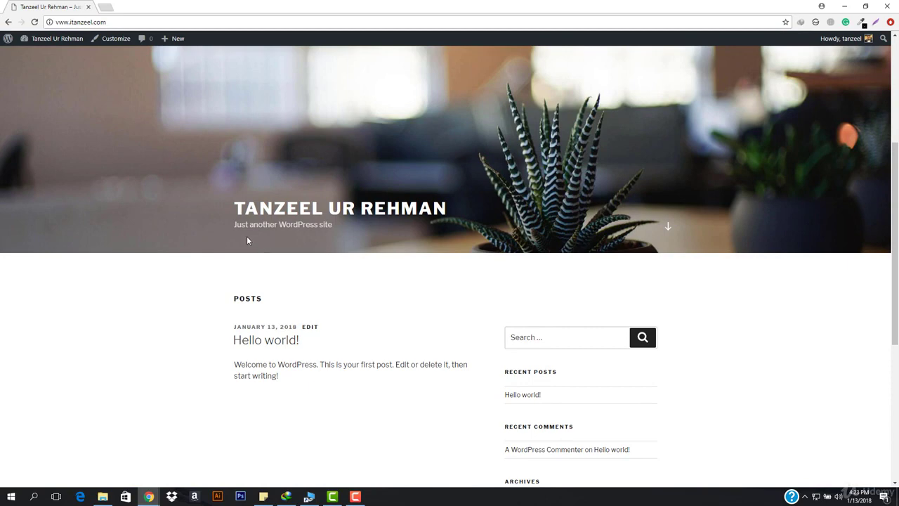
mouse_move(52, 44)
drag(232, 299, 315, 383)
click(316, 383)
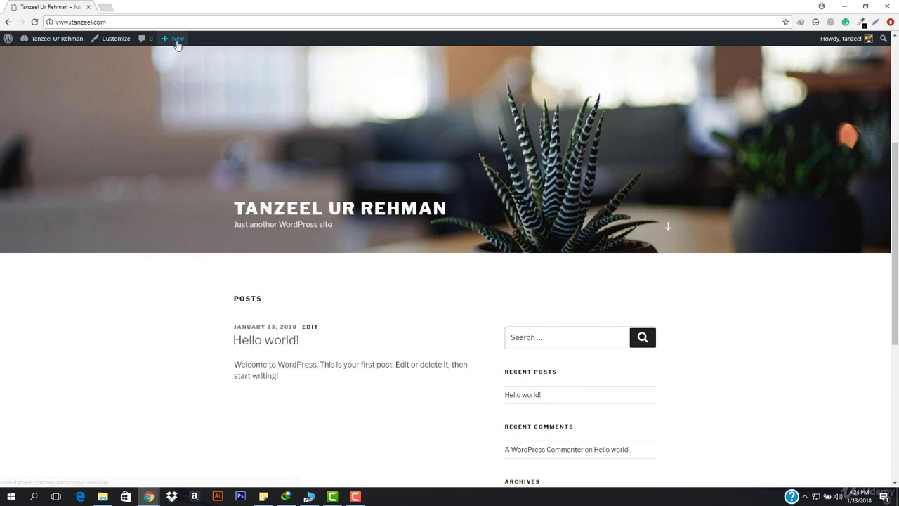
mouse_move(177, 45)
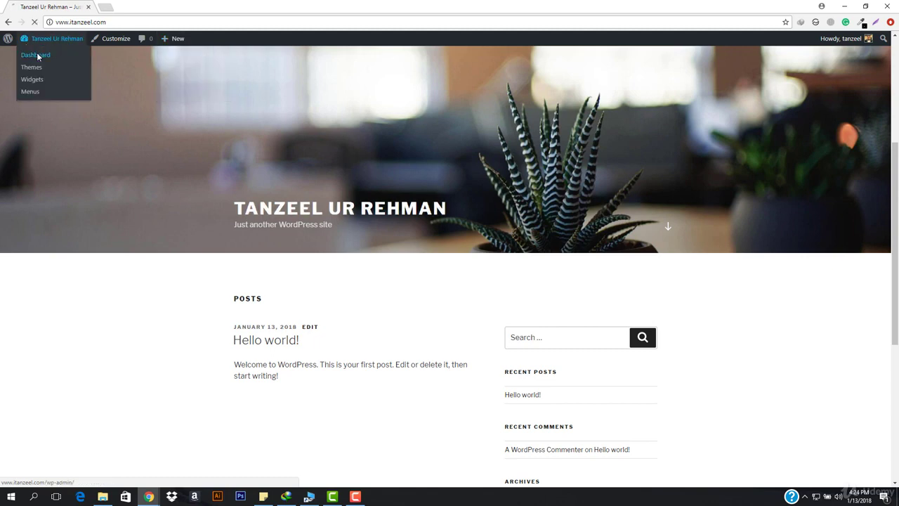
Go back to the Dashboard and open Appearance > Themes
click(37, 55)
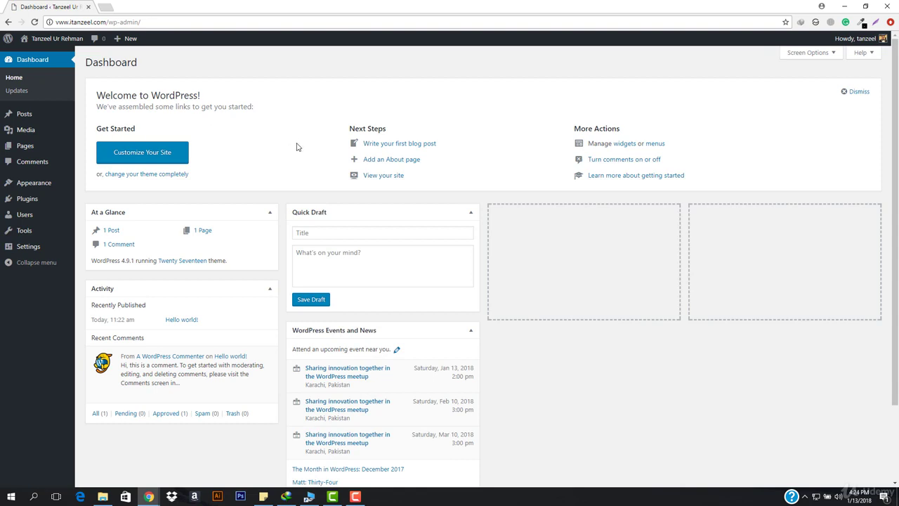
mouse_move(35, 190)
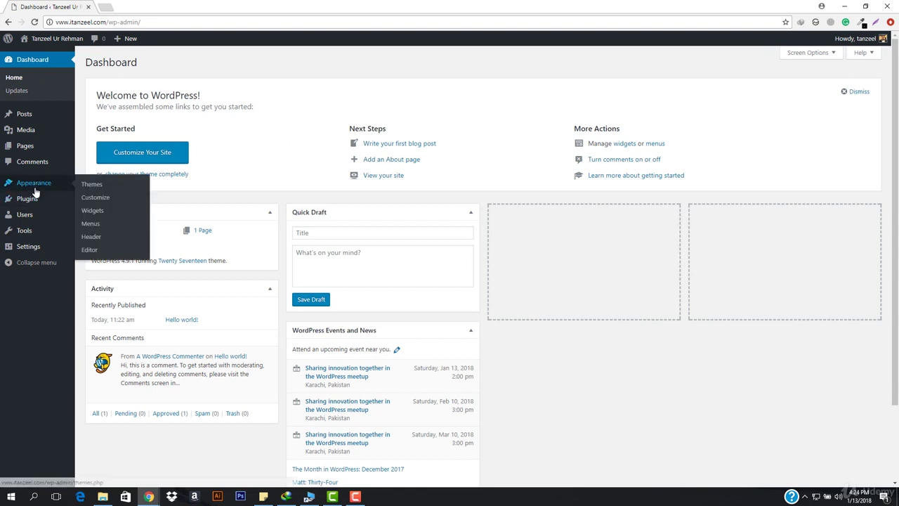
click(96, 184)
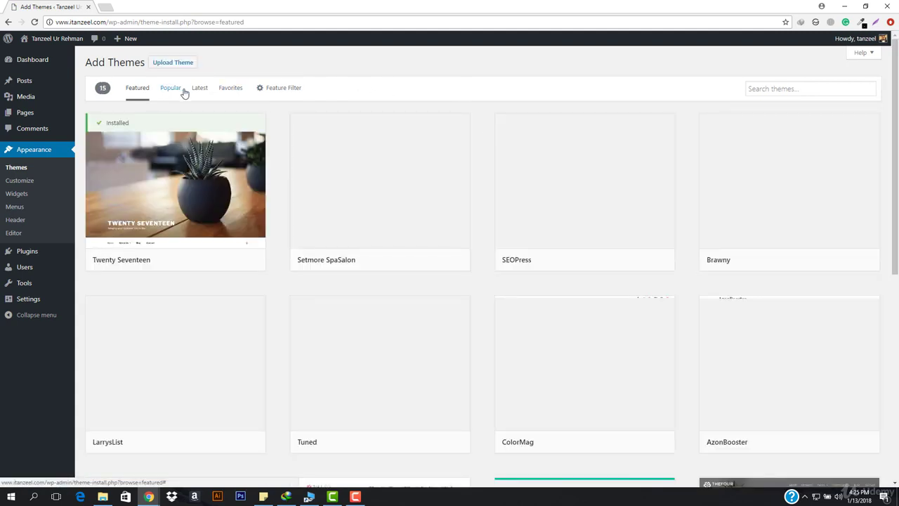
Find OceanWP among Popular themes, install it and activate it
click(170, 92)
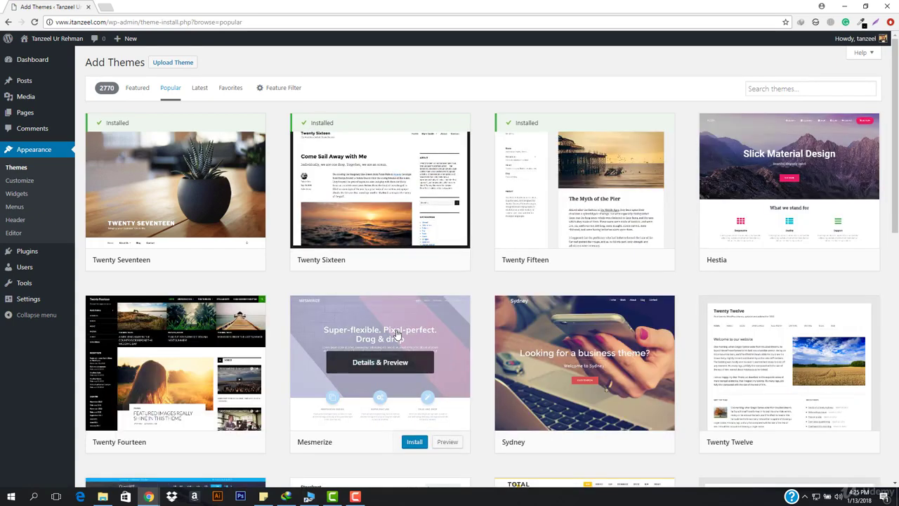
scroll(399, 335, down, 3)
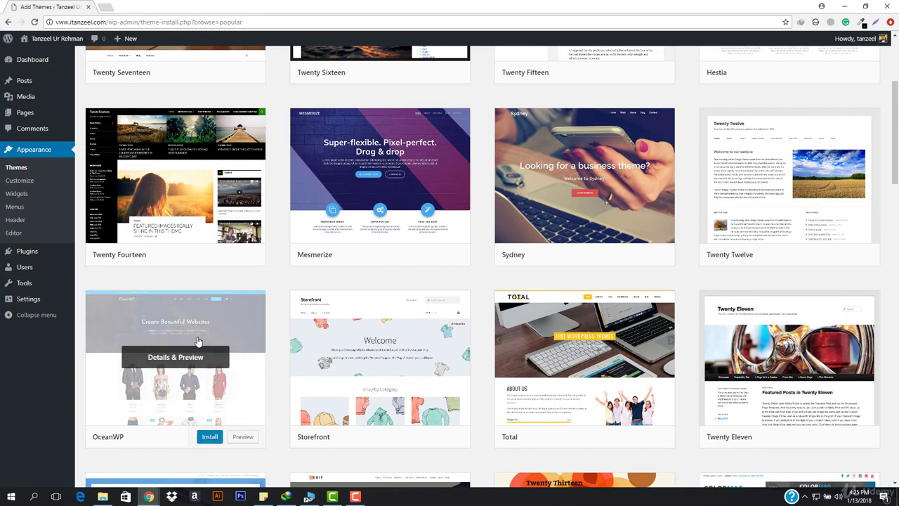
click(206, 436)
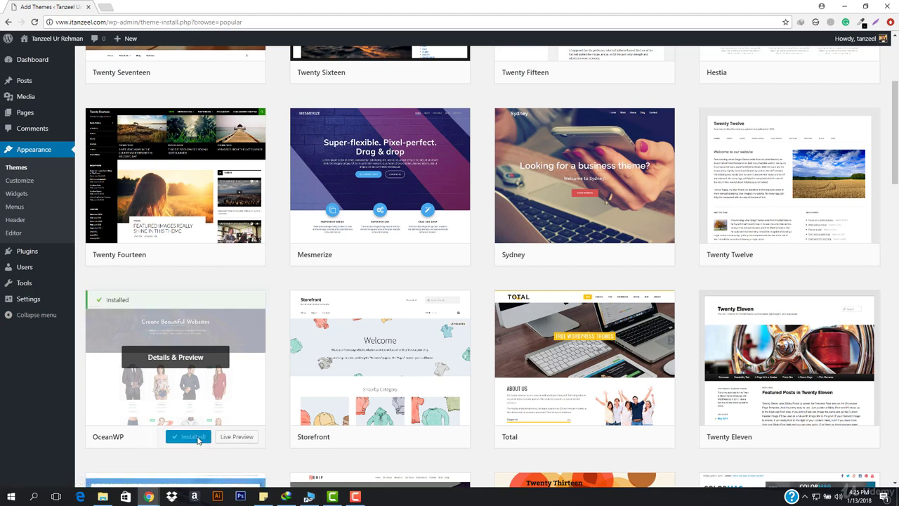
click(202, 439)
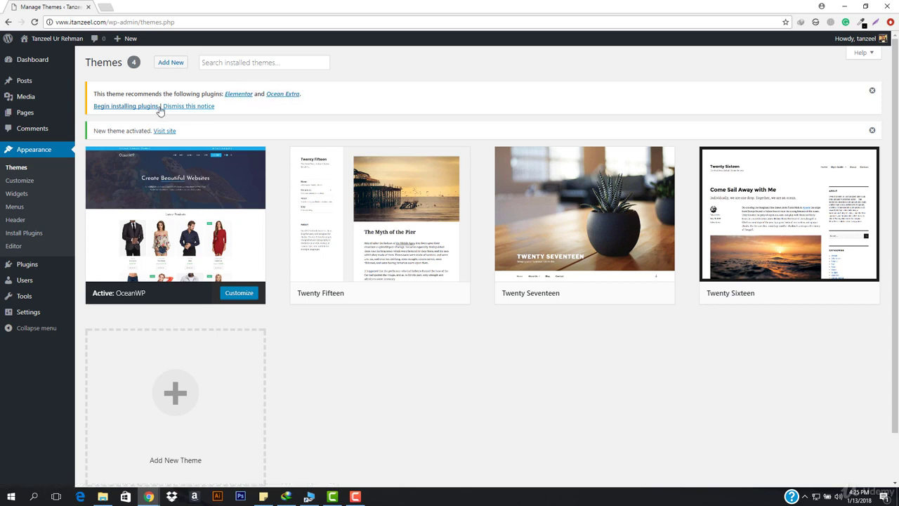
Bulk-install the recommended Elementor and Ocean Extra plugins
click(104, 107)
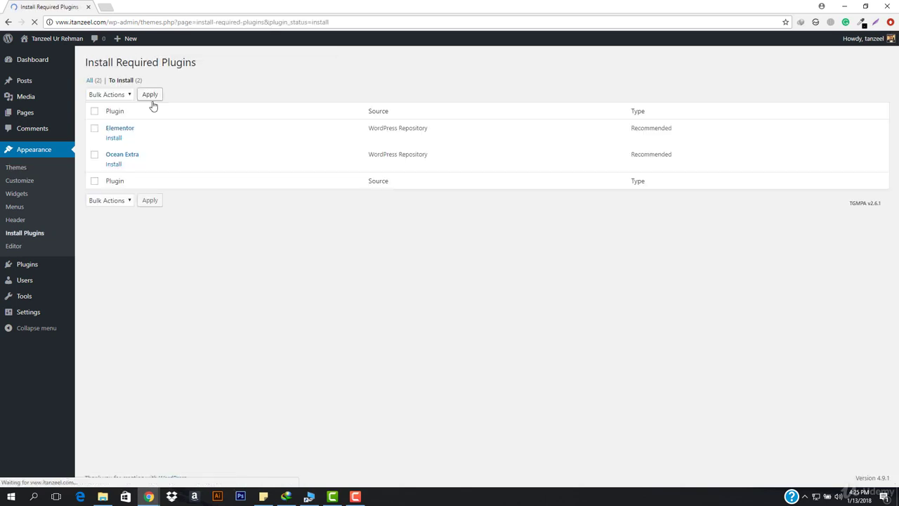
click(95, 112)
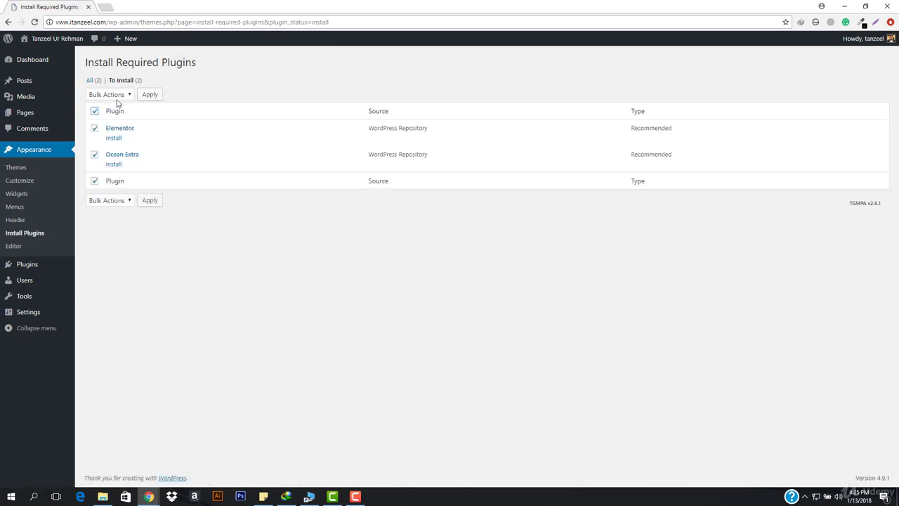
click(111, 95)
click(112, 115)
click(153, 95)
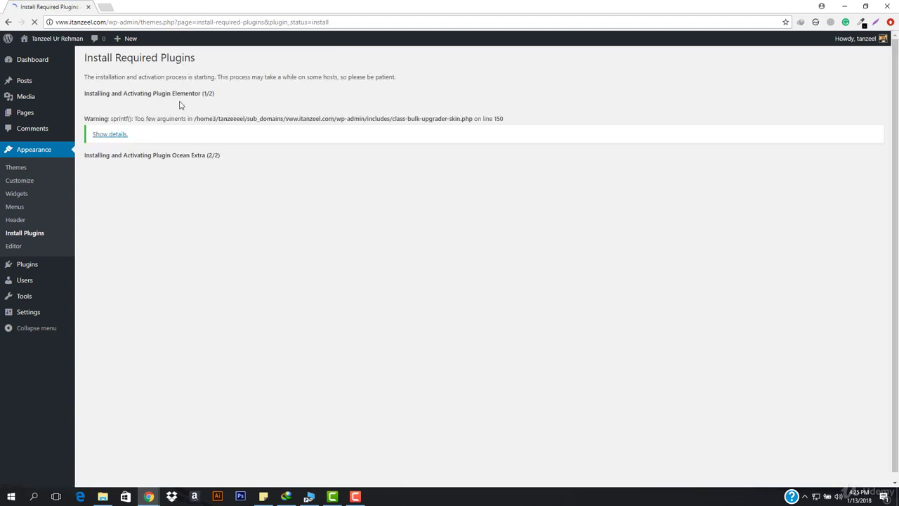
Reload Plugins > Installed Plugins to show Elementor and Ocean Extra as active
mouse_move(36, 257)
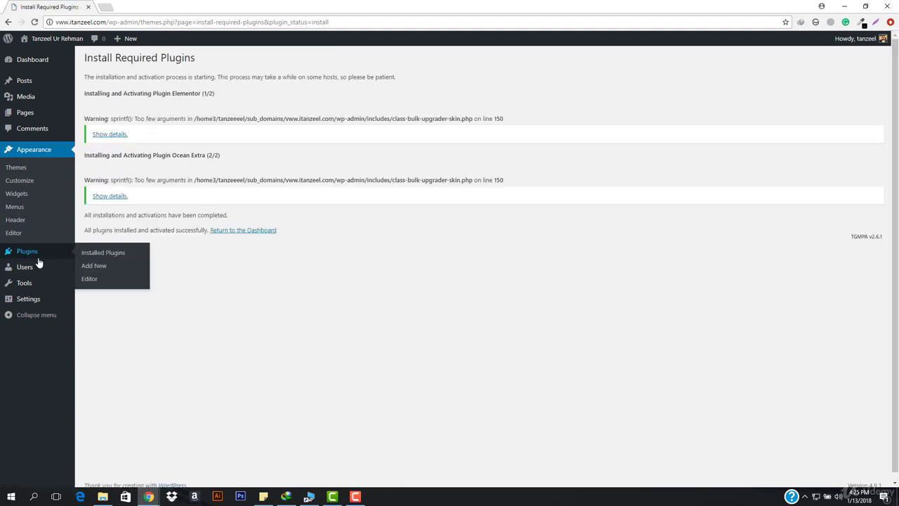
click(113, 251)
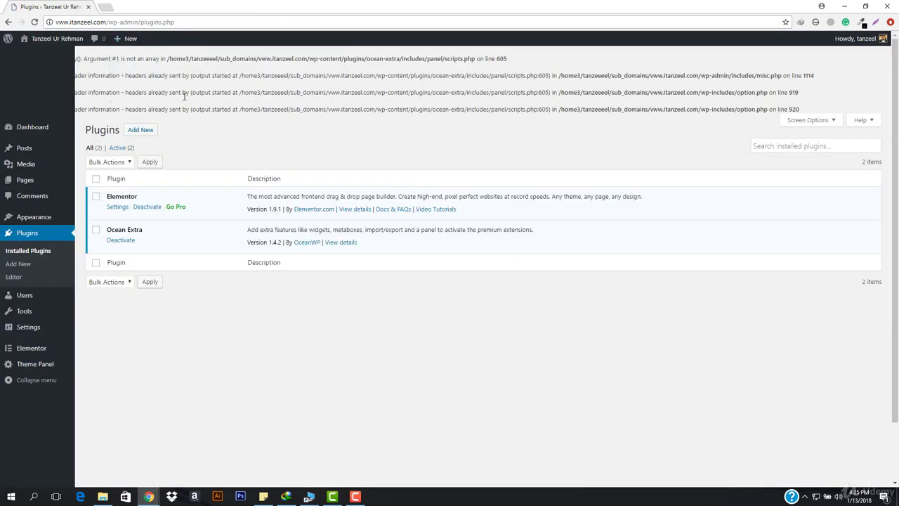
click(177, 22)
key(Return)
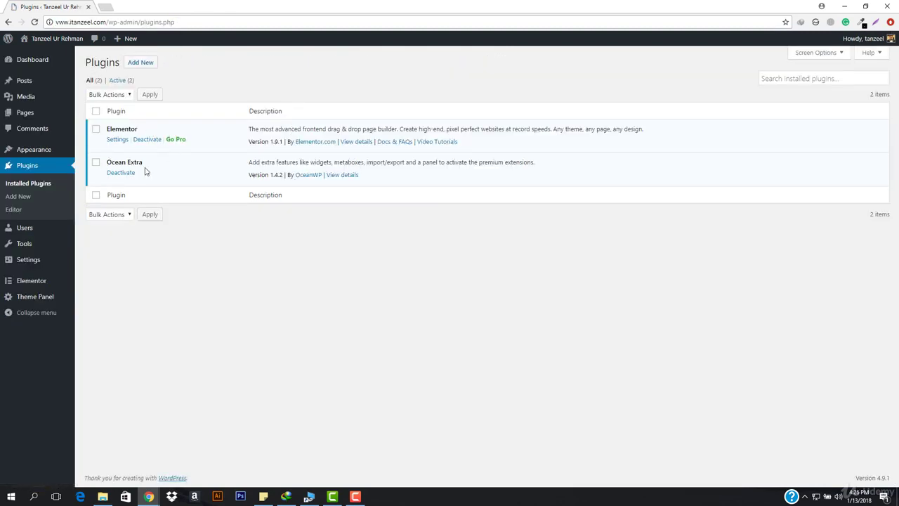
Visit the live site and browse the OceanWP homepage with the Hello world! post and footer
mouse_move(60, 40)
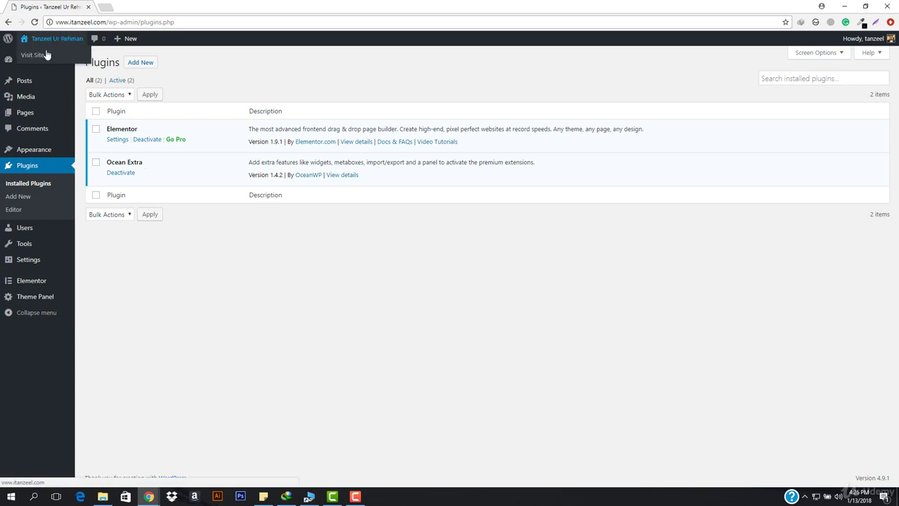
click(44, 55)
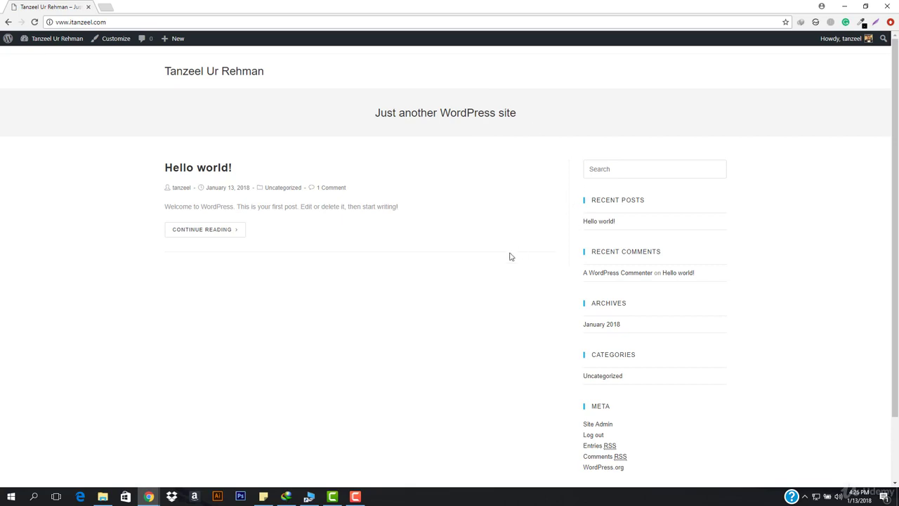
scroll(509, 256, down, 2)
scroll(364, 327, up, 2)
scroll(668, 234, down, 1)
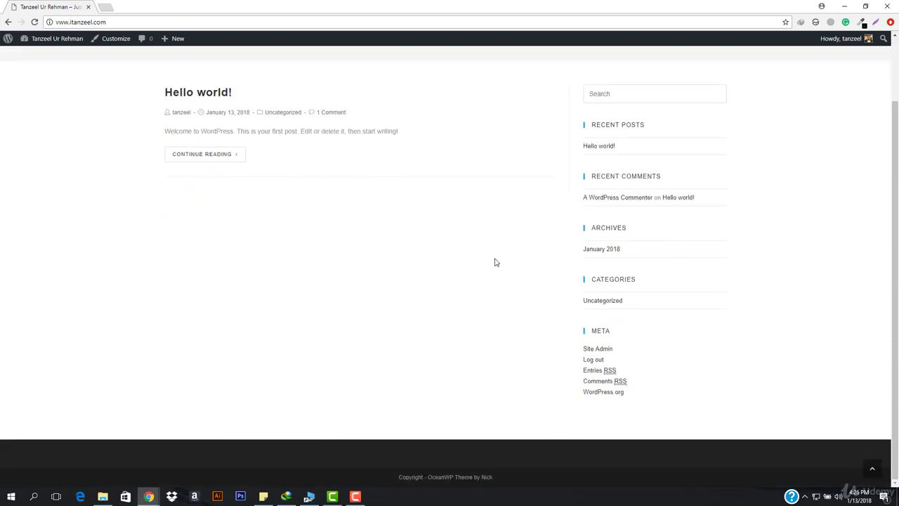
scroll(251, 144, up, 1)
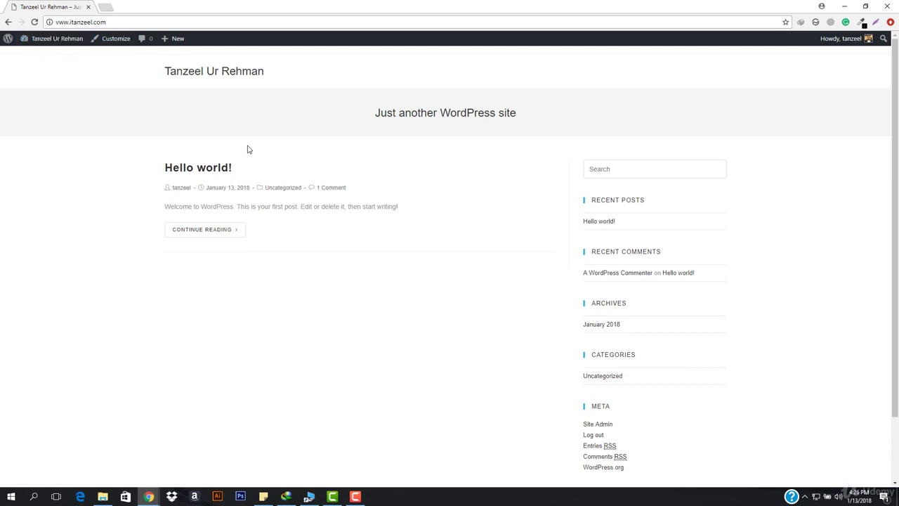